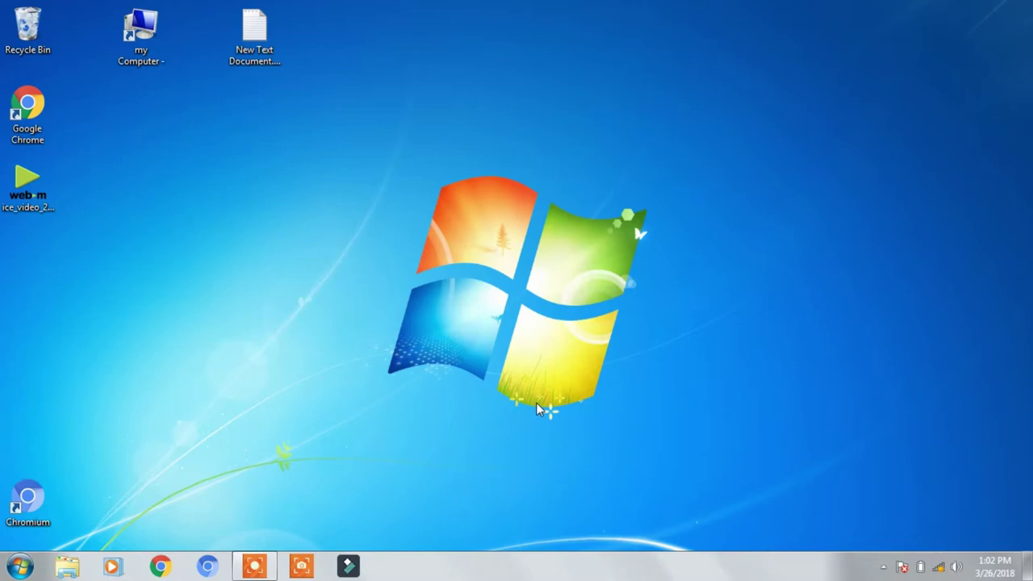
right_click(330, 117)
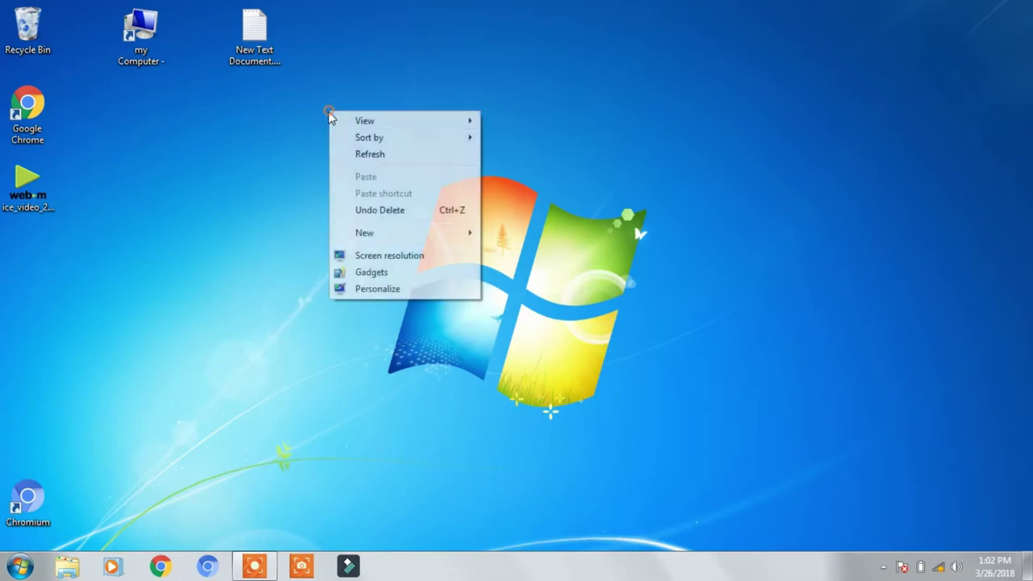
click(334, 152)
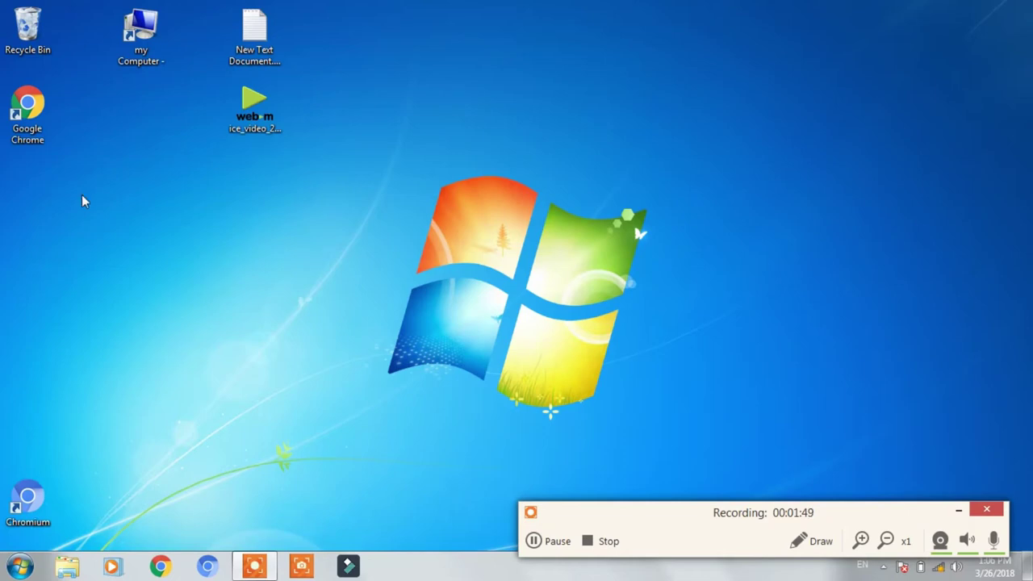
right_click(185, 139)
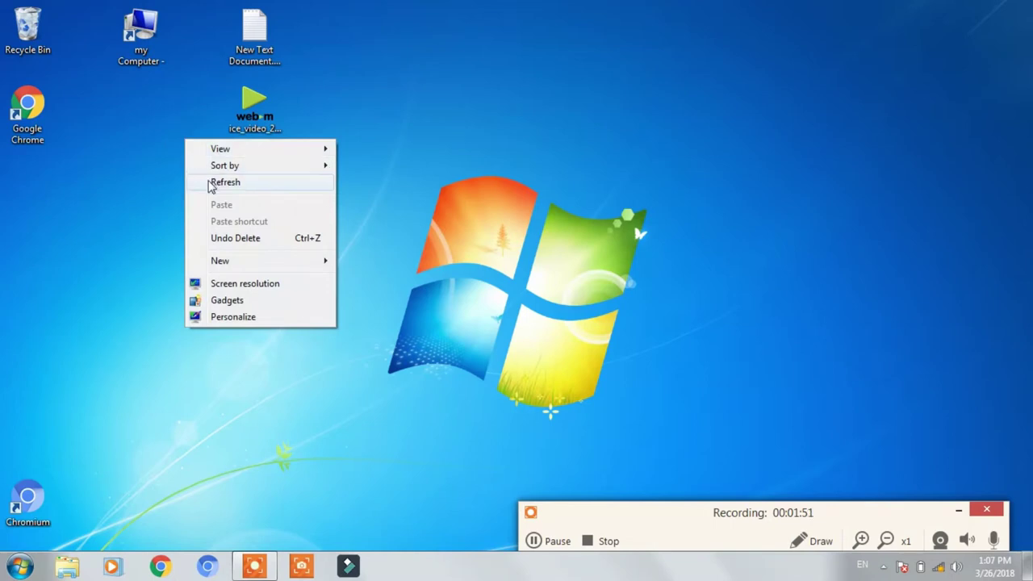
right_click(395, 112)
click(421, 154)
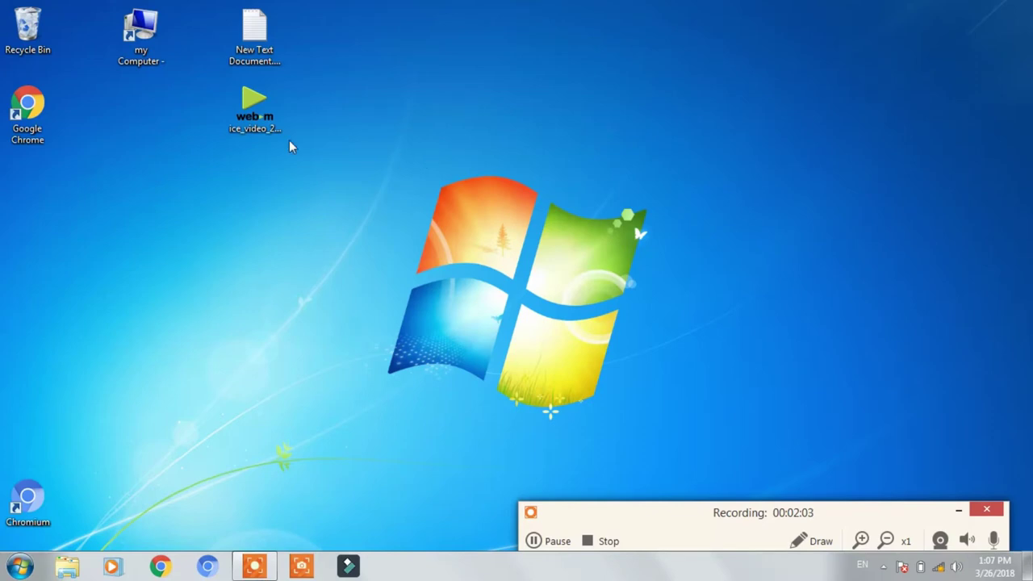
right_click(489, 37)
click(532, 80)
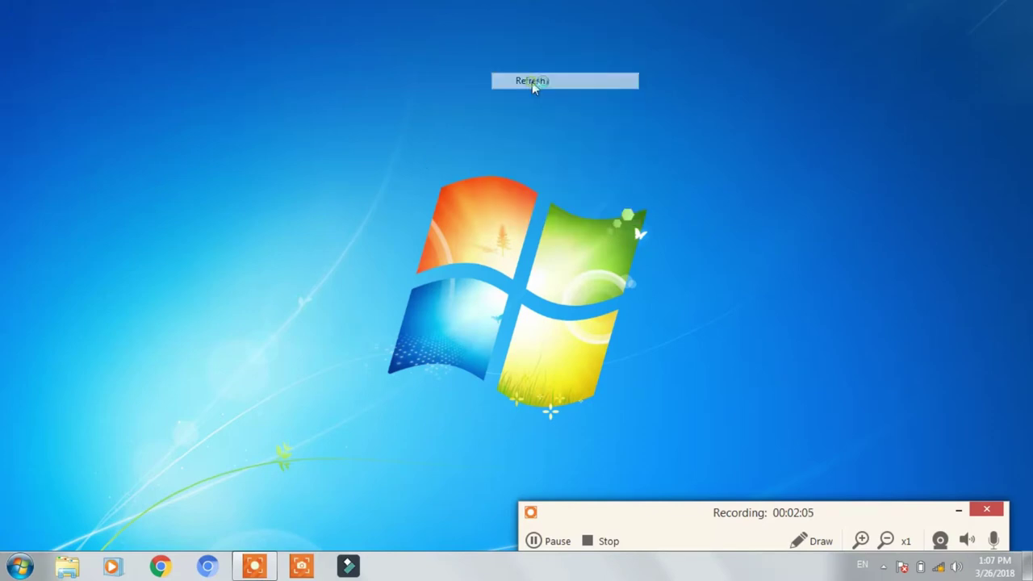
right_click(226, 226)
click(286, 268)
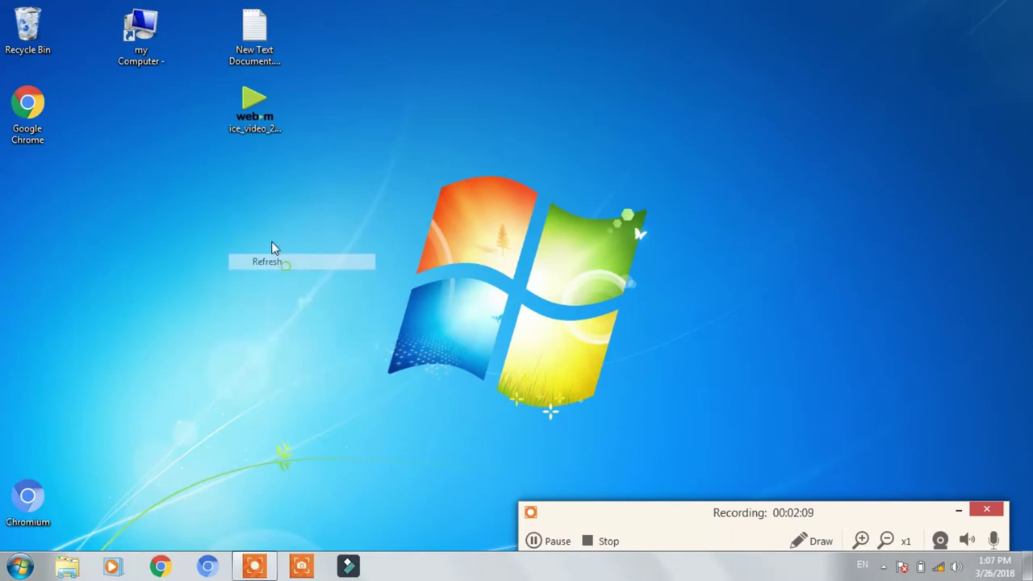
- Open the Computer window from its desktop shortcut, refresh the desktop, and close the window
double_click(136, 61)
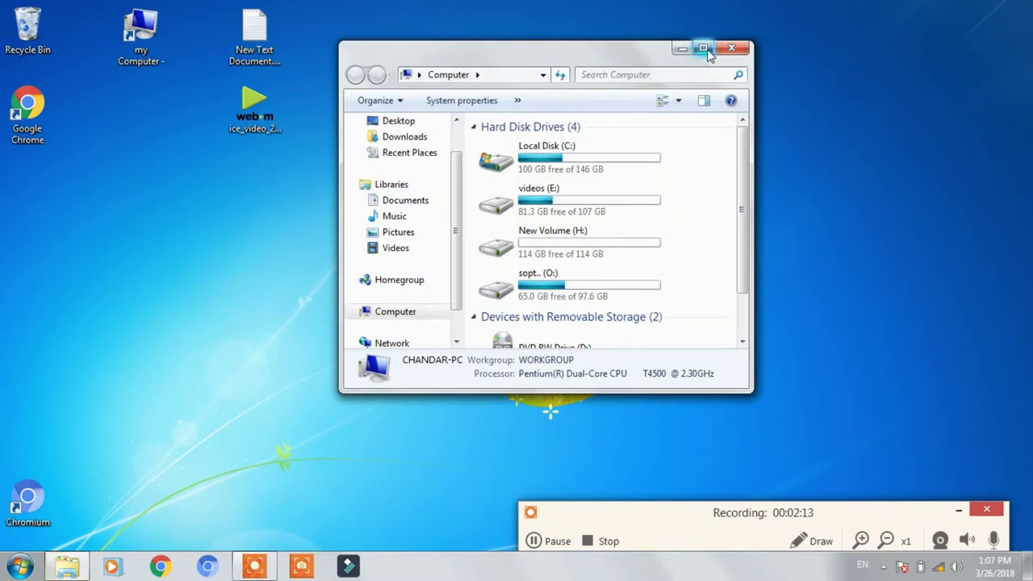
right_click(791, 40)
click(817, 84)
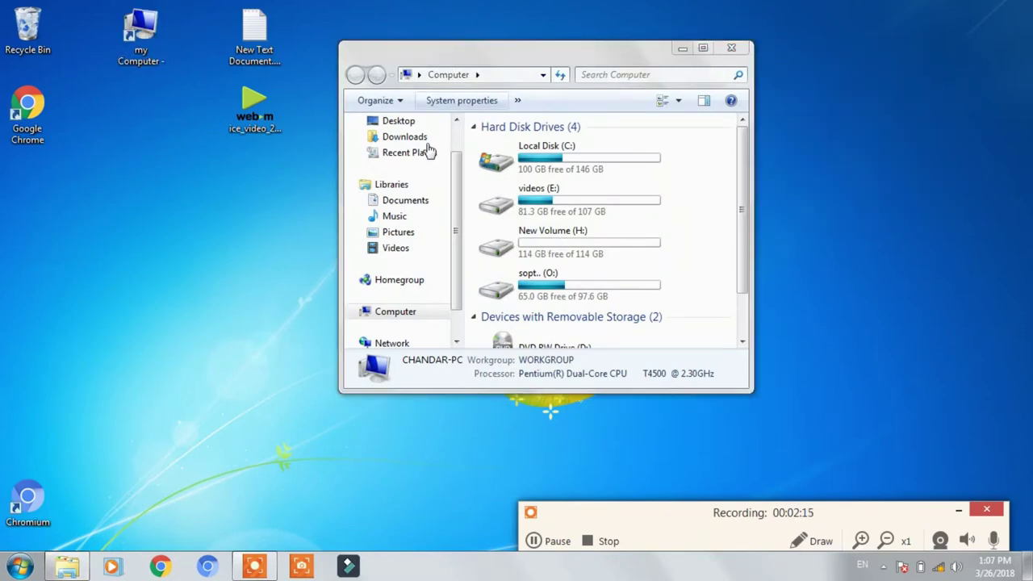
right_click(161, 185)
click(198, 230)
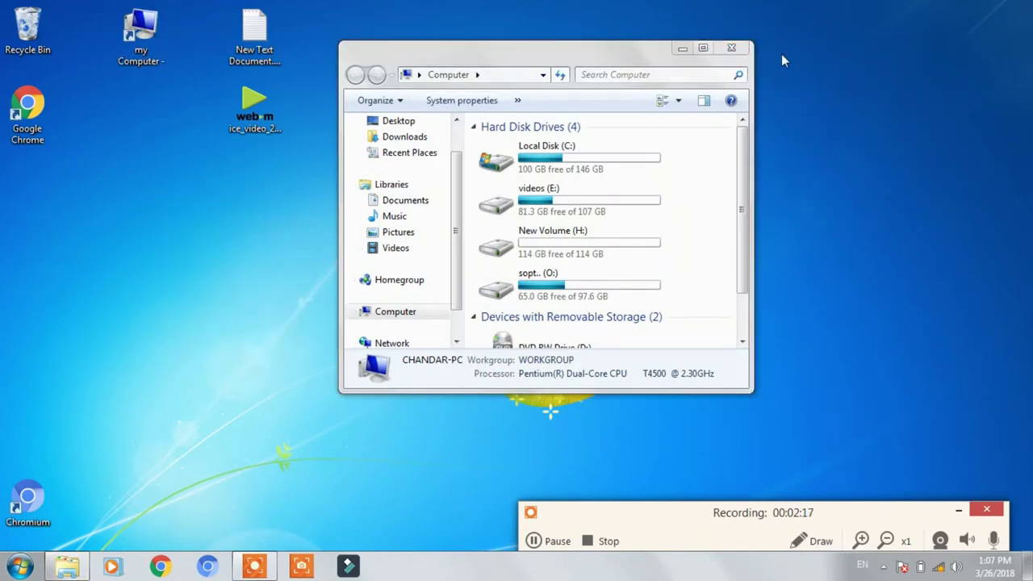
right_click(819, 55)
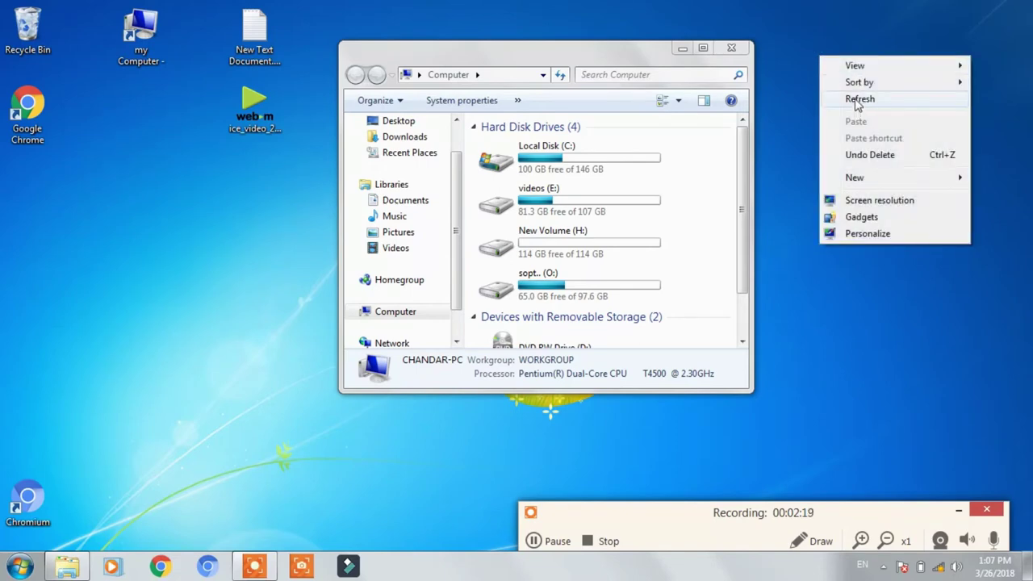
click(859, 100)
click(732, 48)
right_click(749, 34)
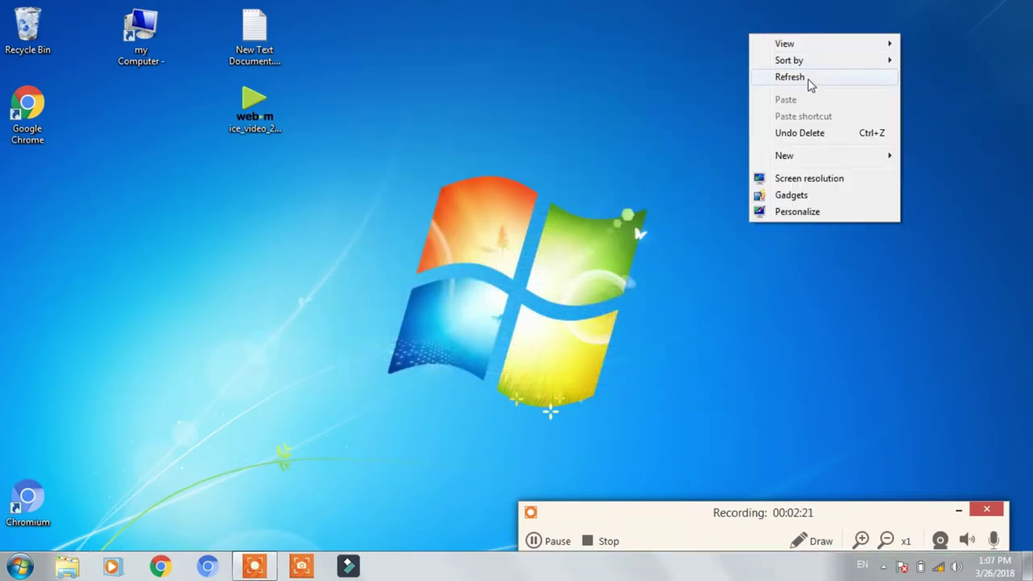
click(808, 79)
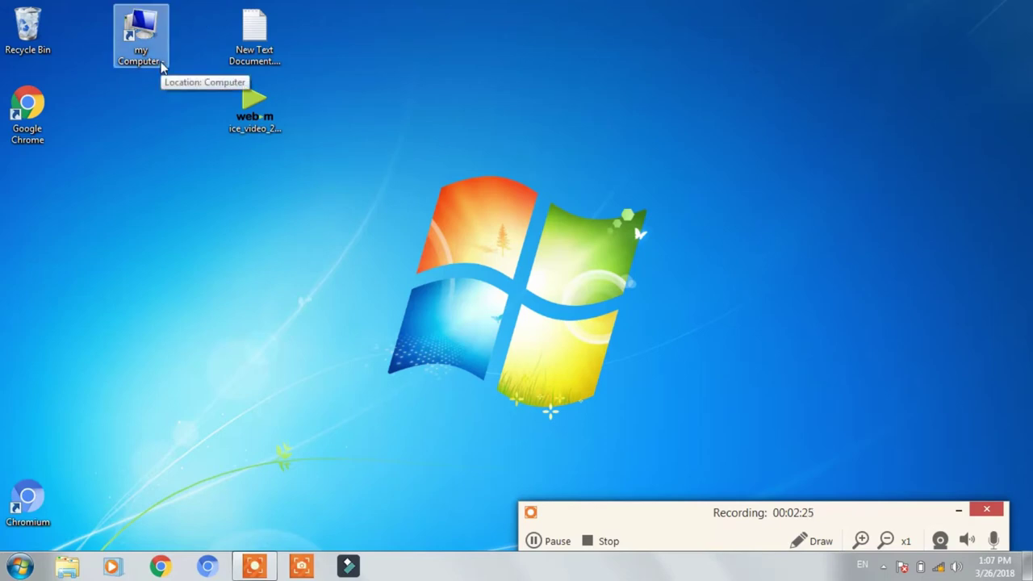
right_click(392, 34)
click(436, 78)
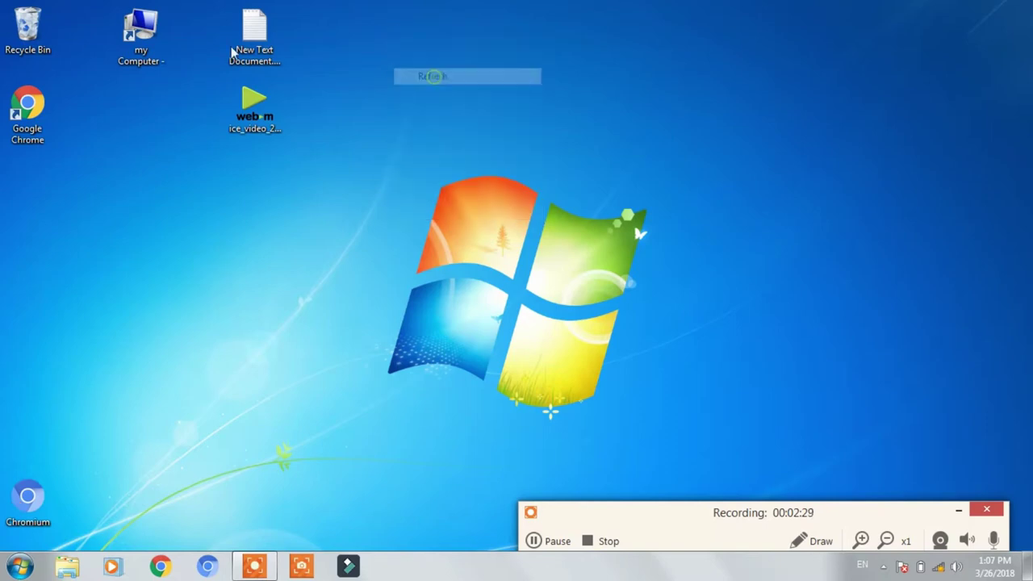
- Open the Computer window maximized, minimize the recorder, and bring up the list for uninstalling or changing programs
double_click(151, 37)
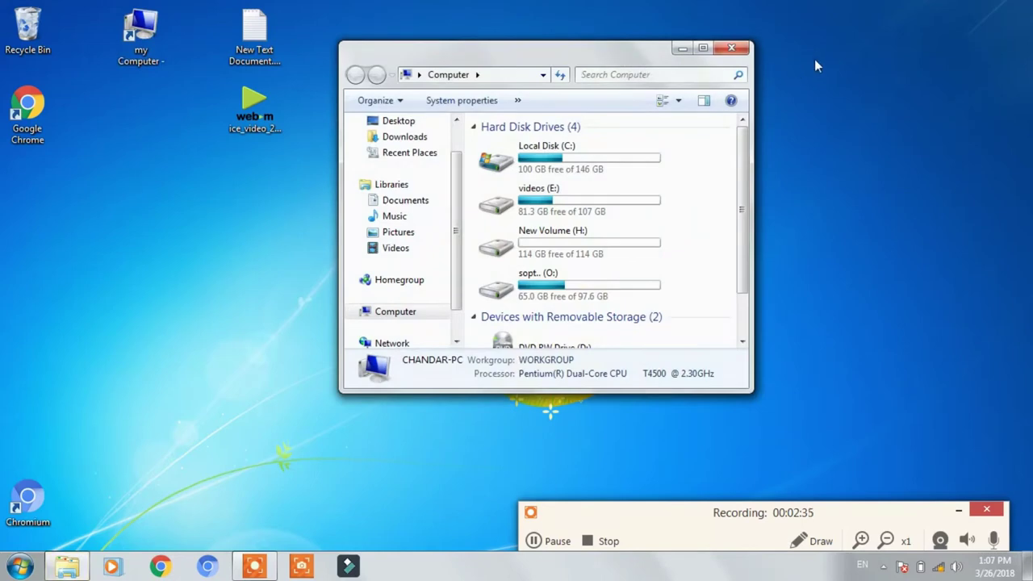
click(704, 48)
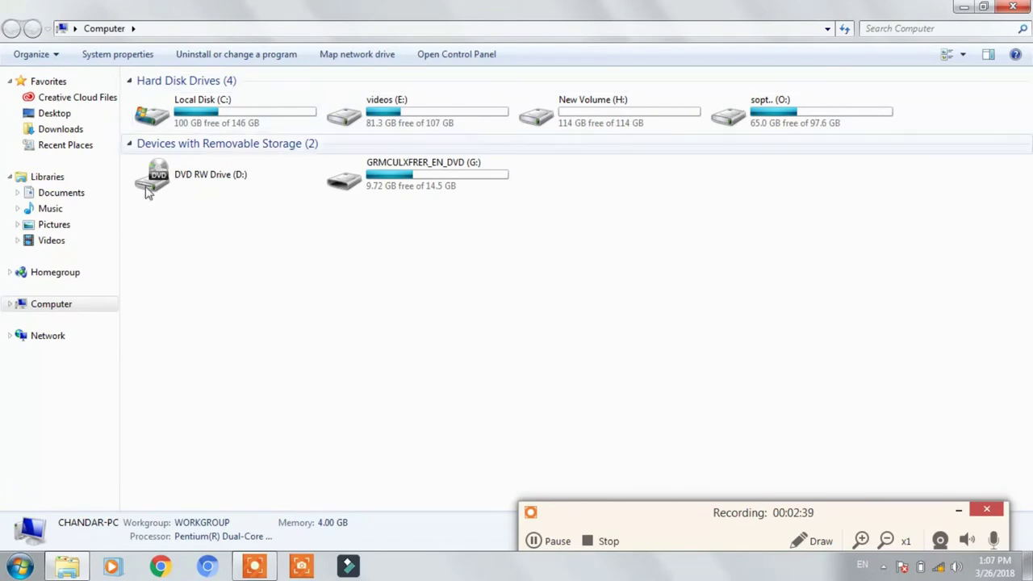
click(58, 303)
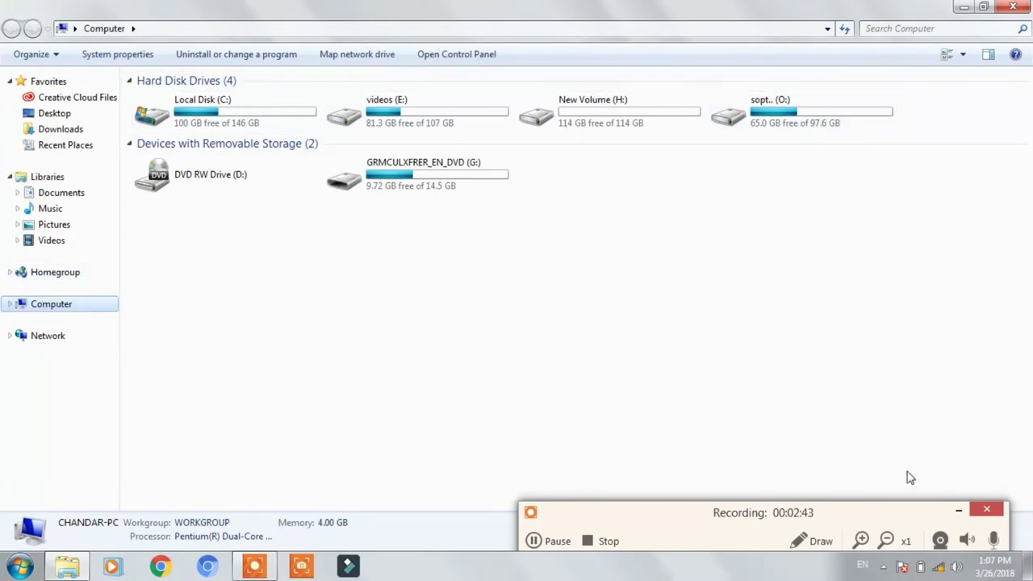
click(960, 510)
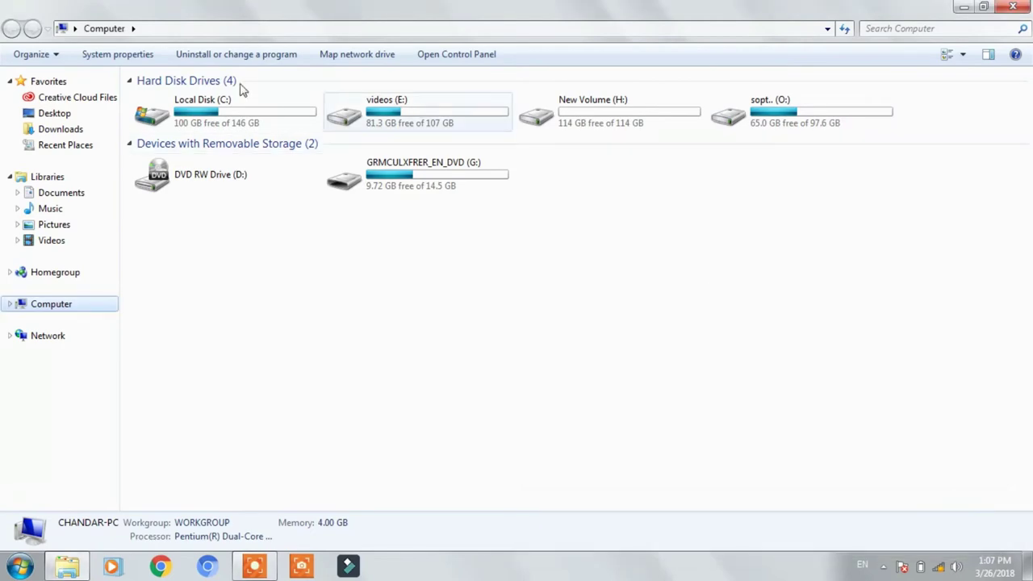
click(285, 58)
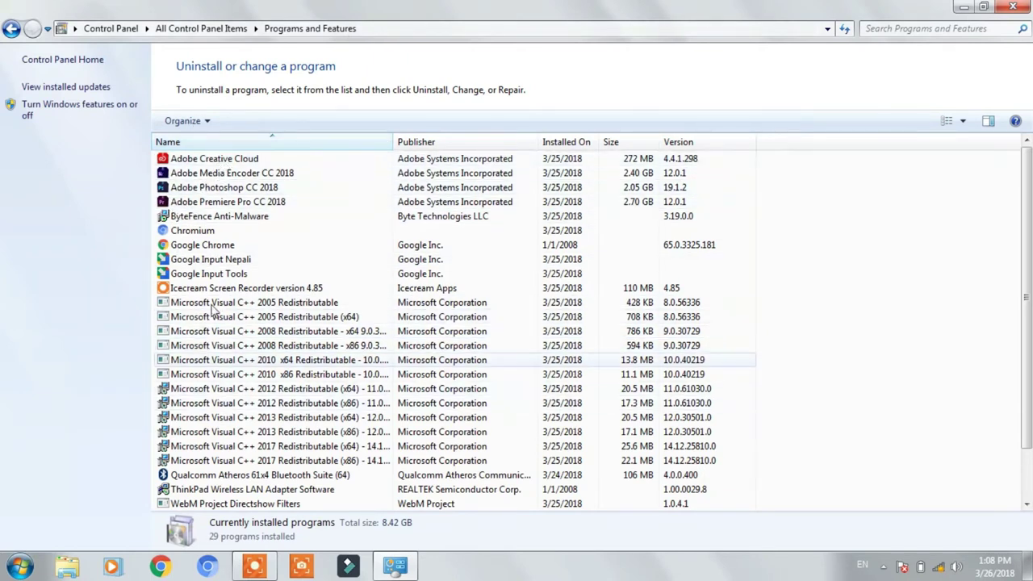
- Go back to the Computer view, reopen the program uninstall list from there, and close the window
click(11, 29)
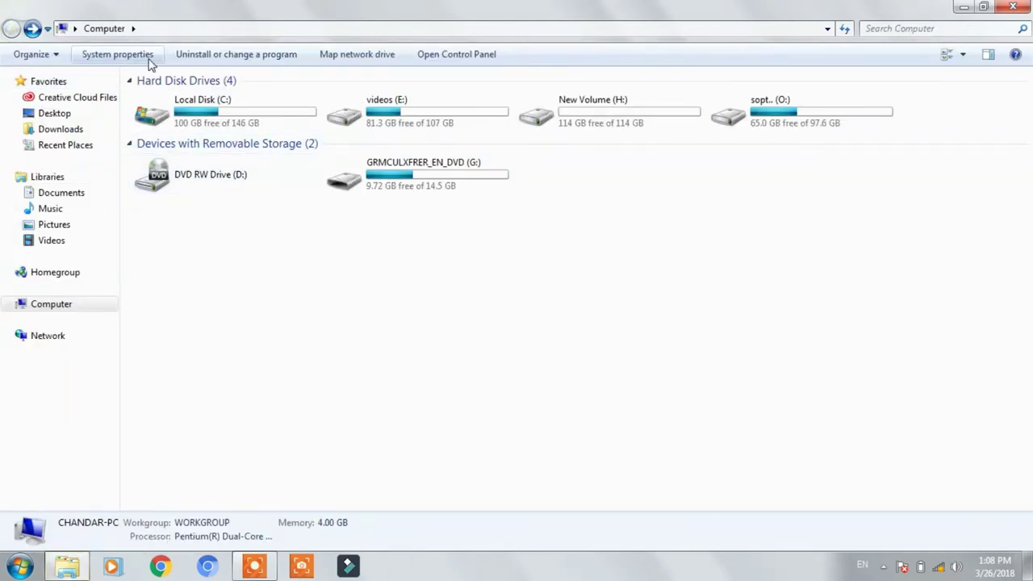
click(275, 58)
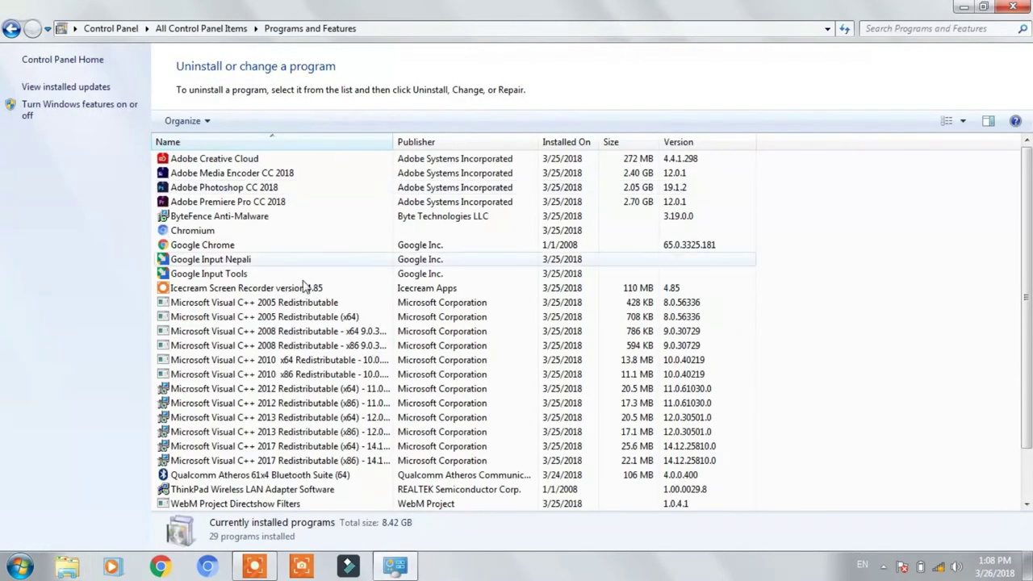
click(1015, 9)
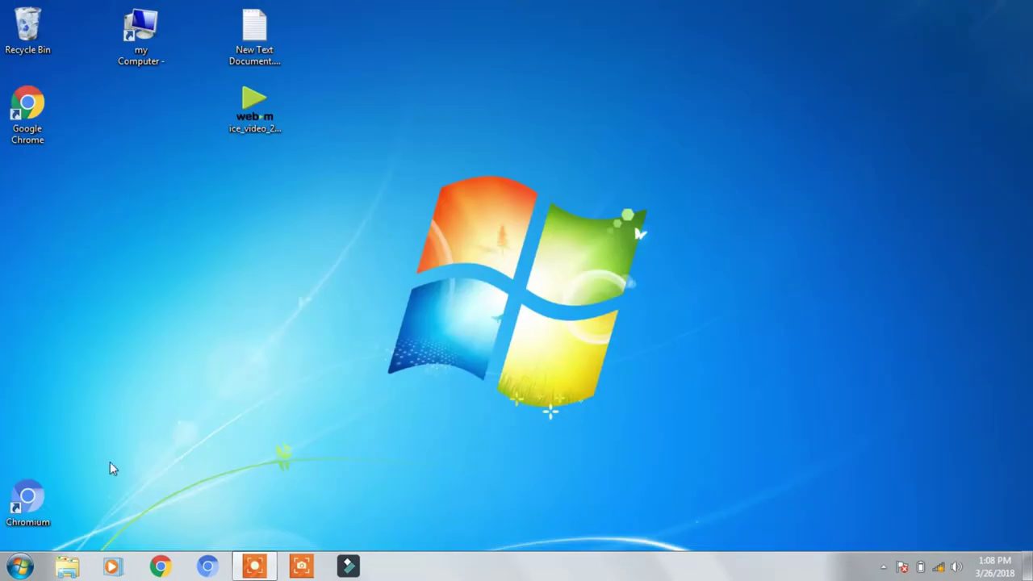
- Open Programs and Features through the Control Panel and look over the installed programs
click(21, 565)
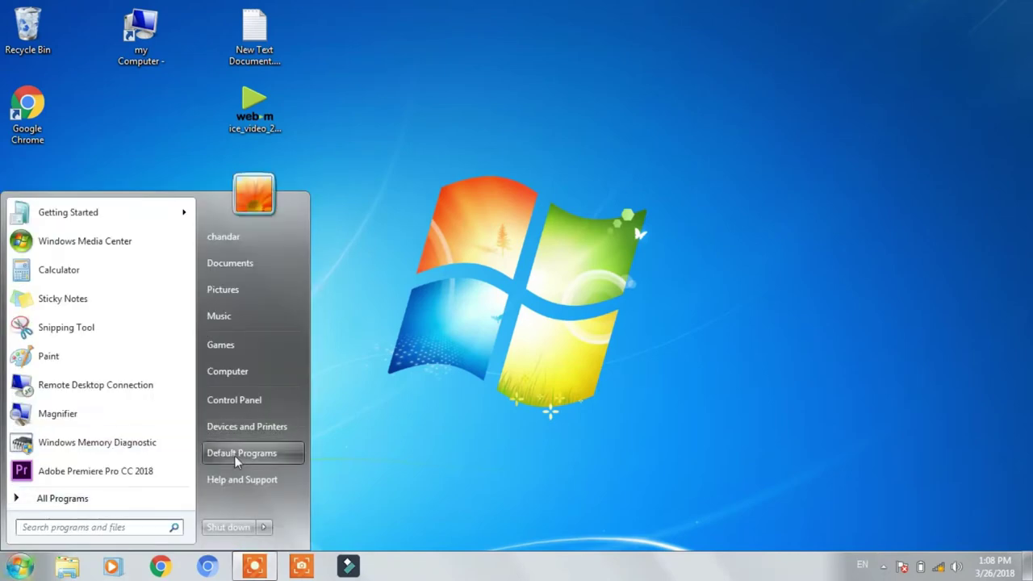
click(229, 401)
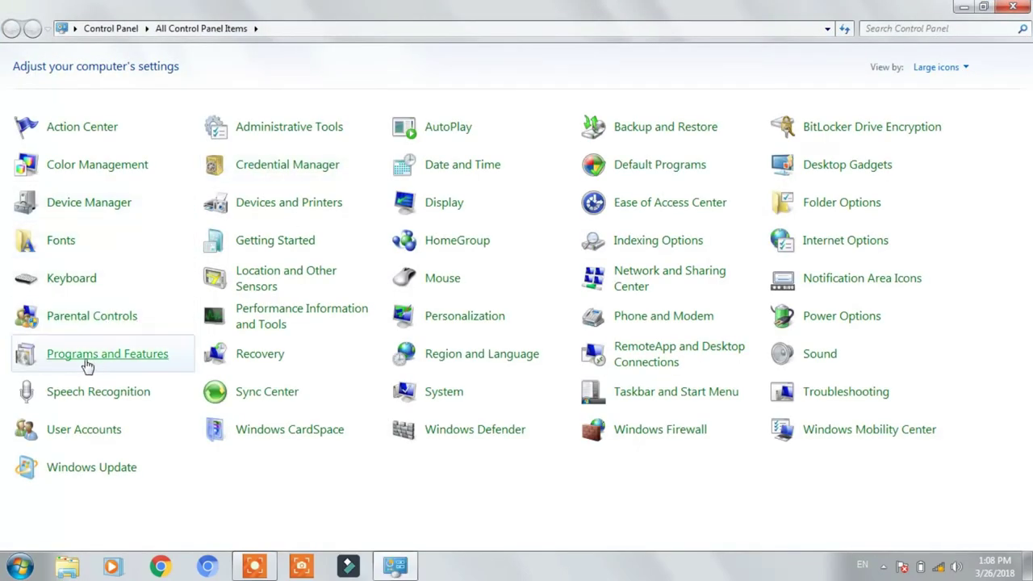
click(129, 361)
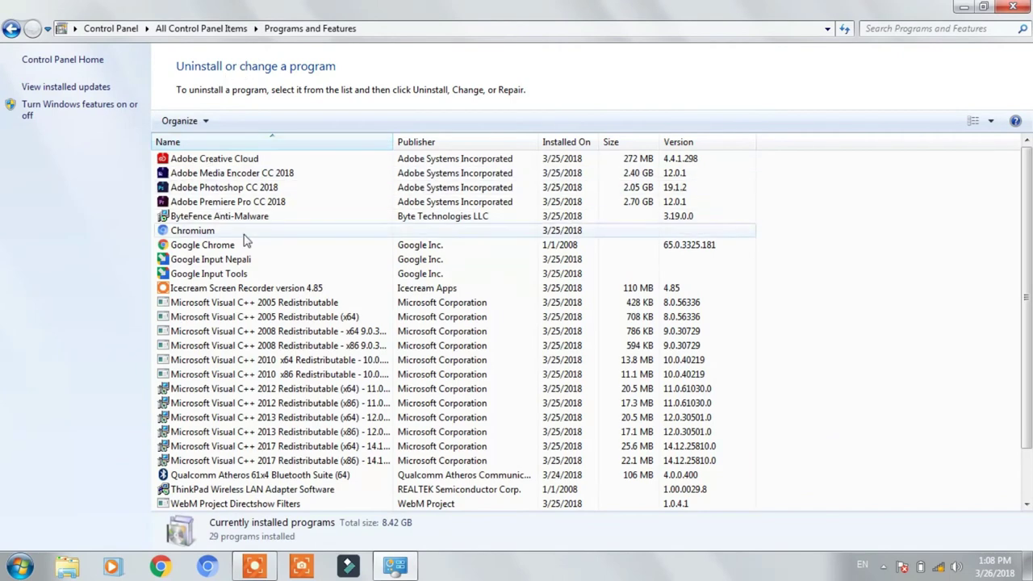
scroll(246, 241, down, 2)
scroll(246, 241, up, 2)
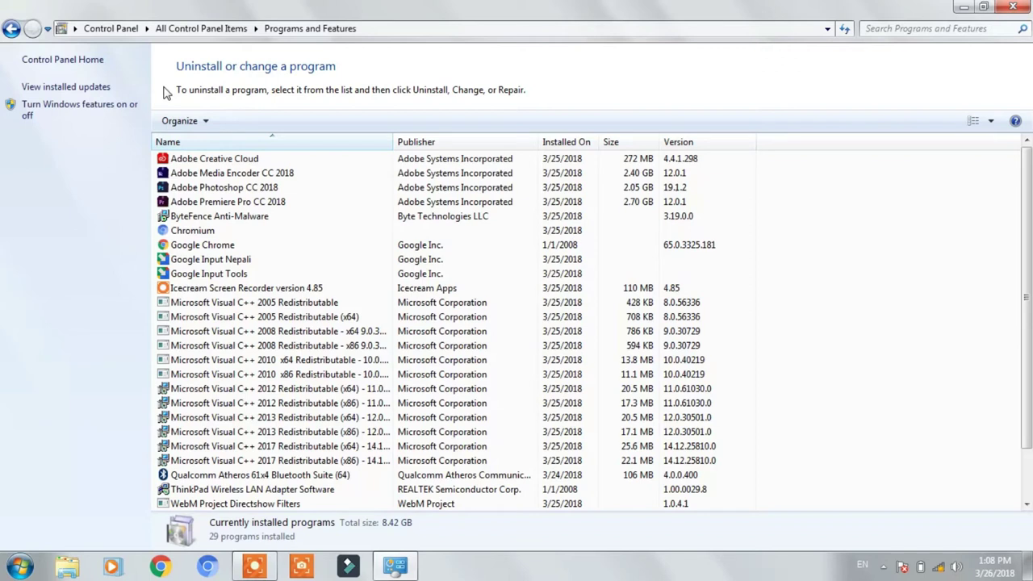
- Open the dialog for turning Windows features on or off, and minimize it together with the Programs and Features window
click(73, 112)
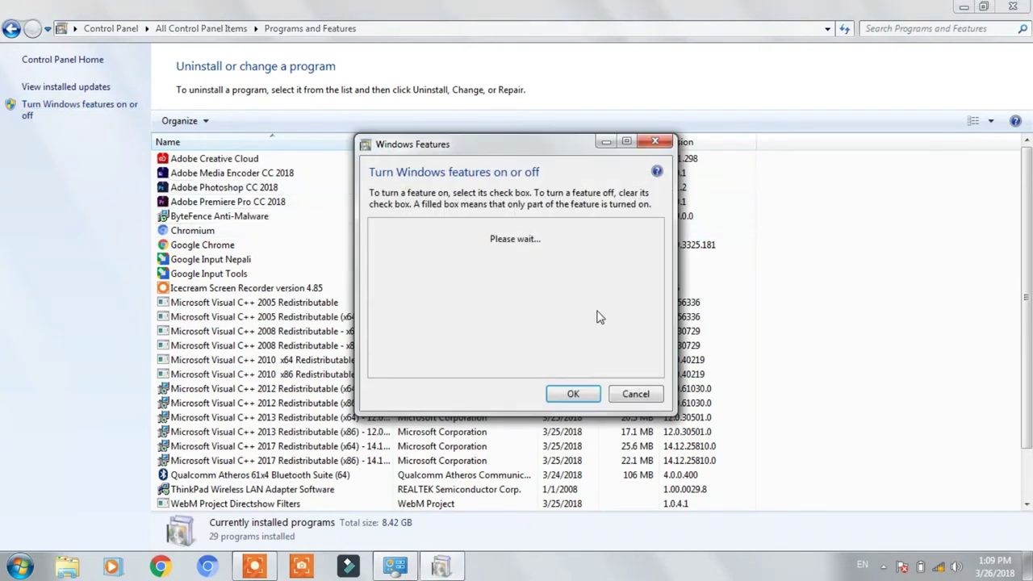
click(604, 143)
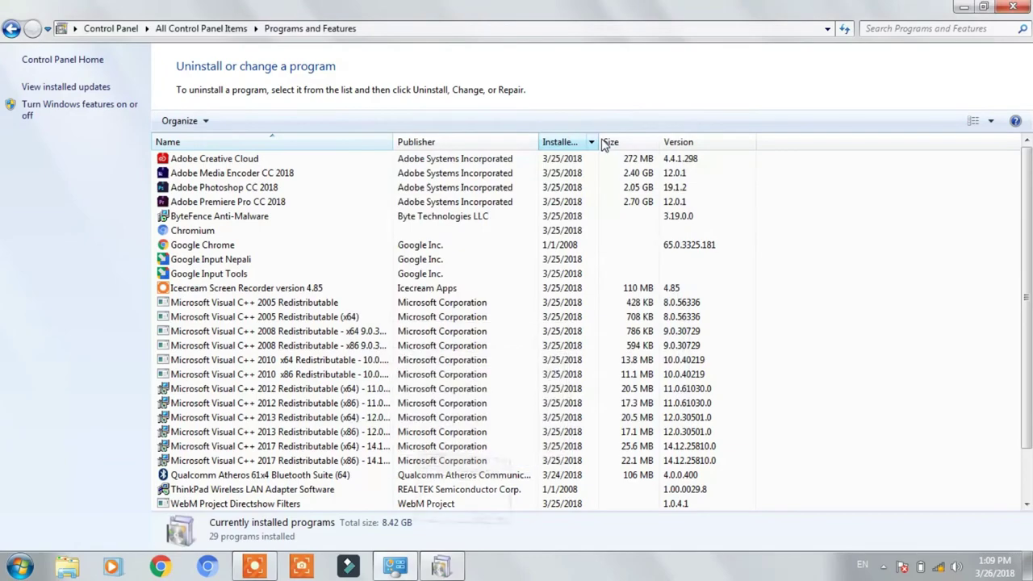
click(960, 8)
right_click(707, 5)
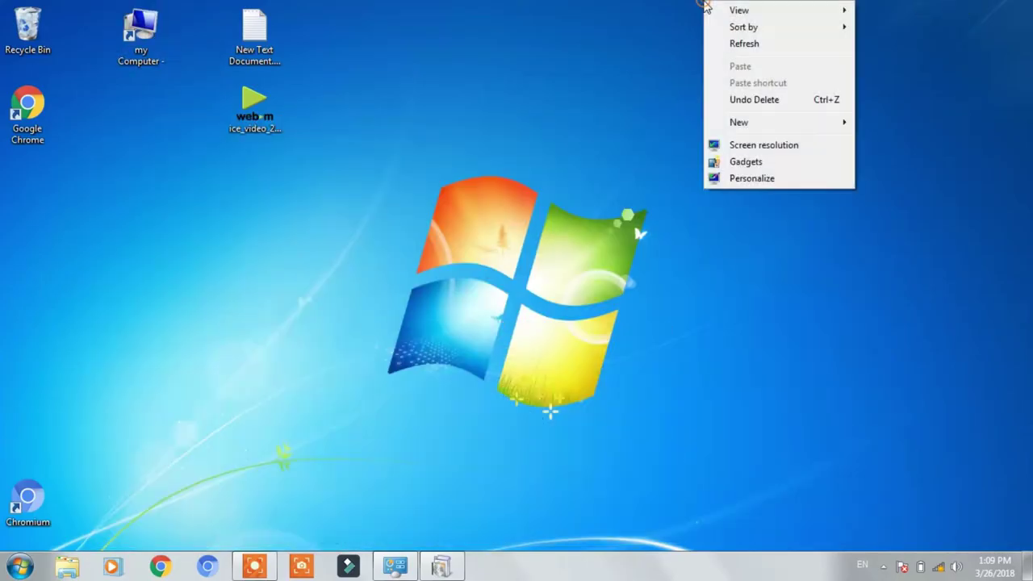
click(751, 44)
right_click(669, 27)
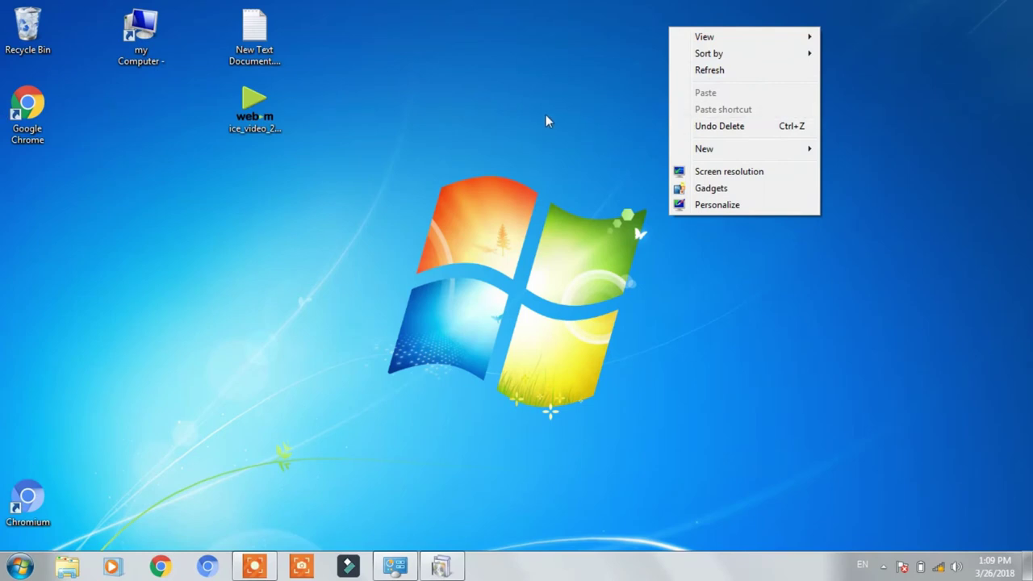
right_click(475, 96)
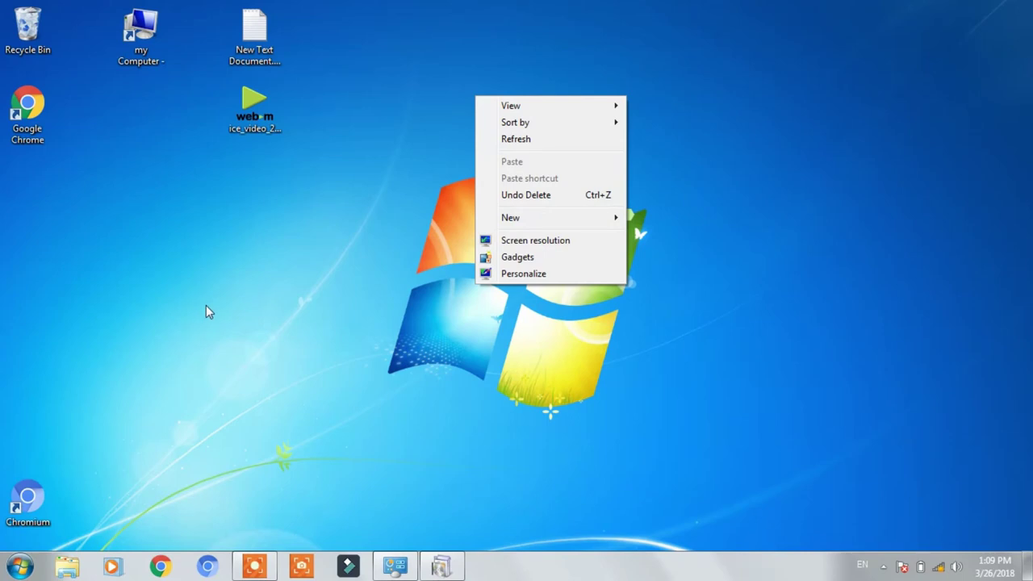
right_click(187, 281)
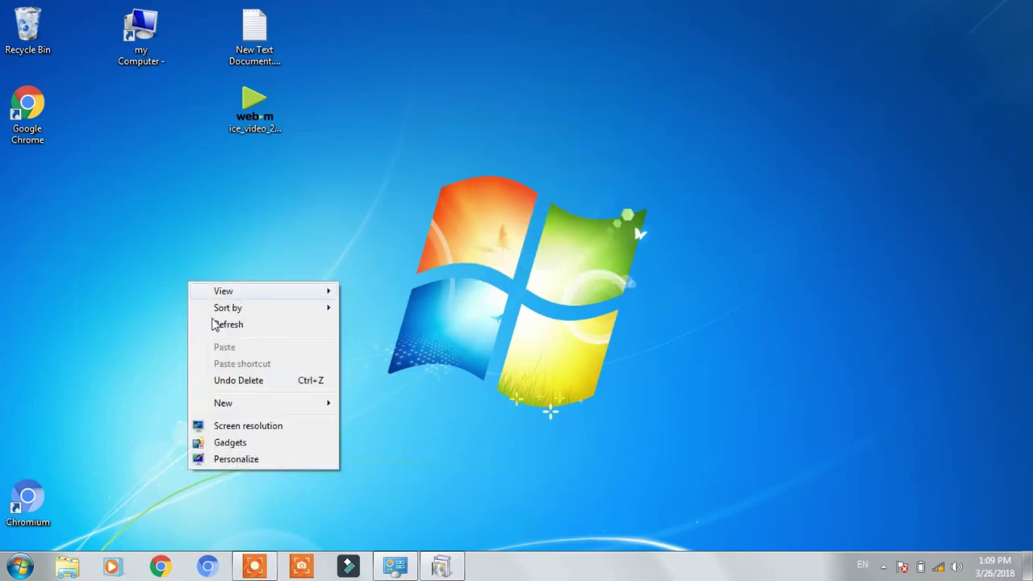
click(227, 327)
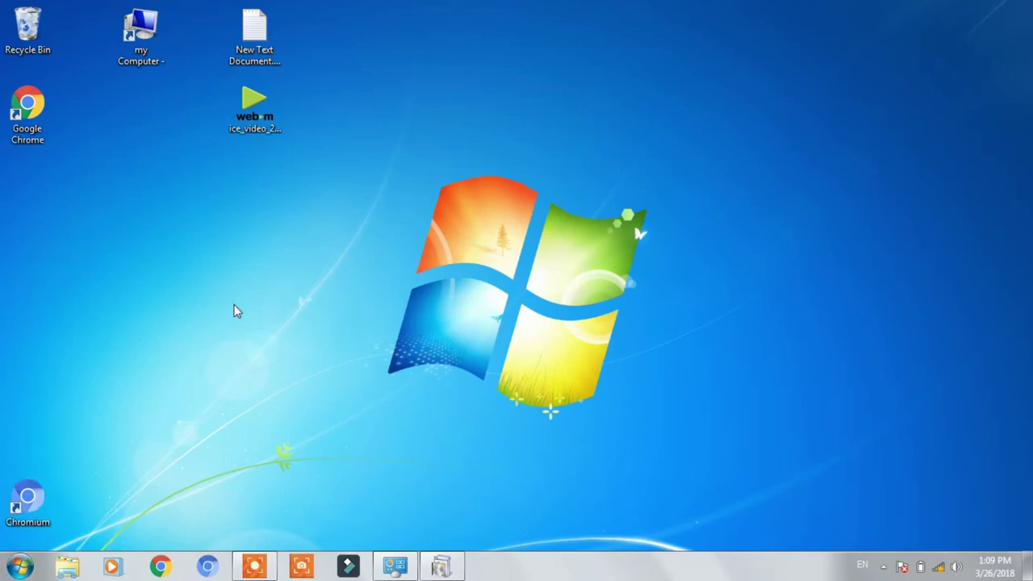
right_click(497, 40)
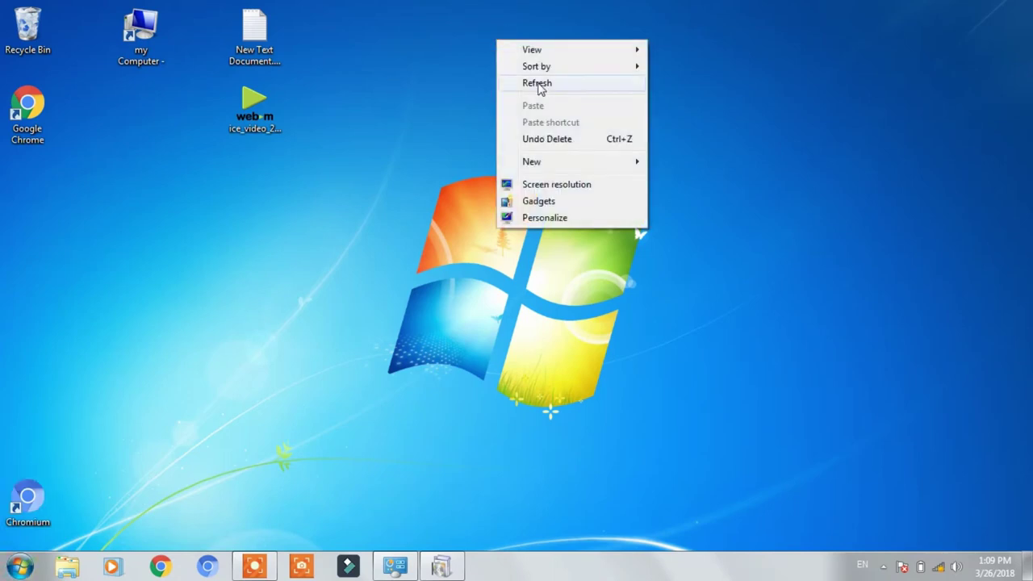
click(538, 84)
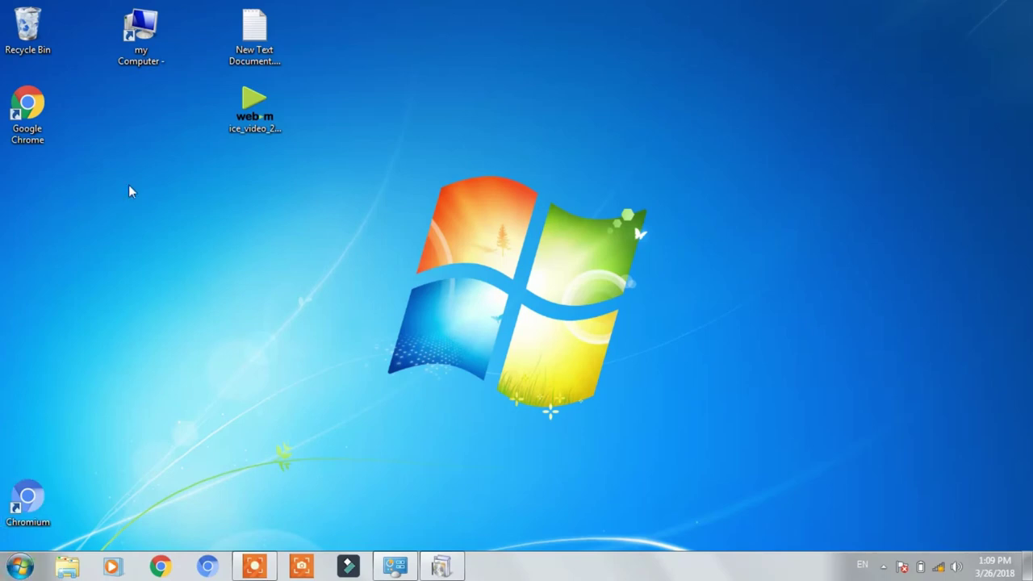
right_click(378, 202)
click(431, 244)
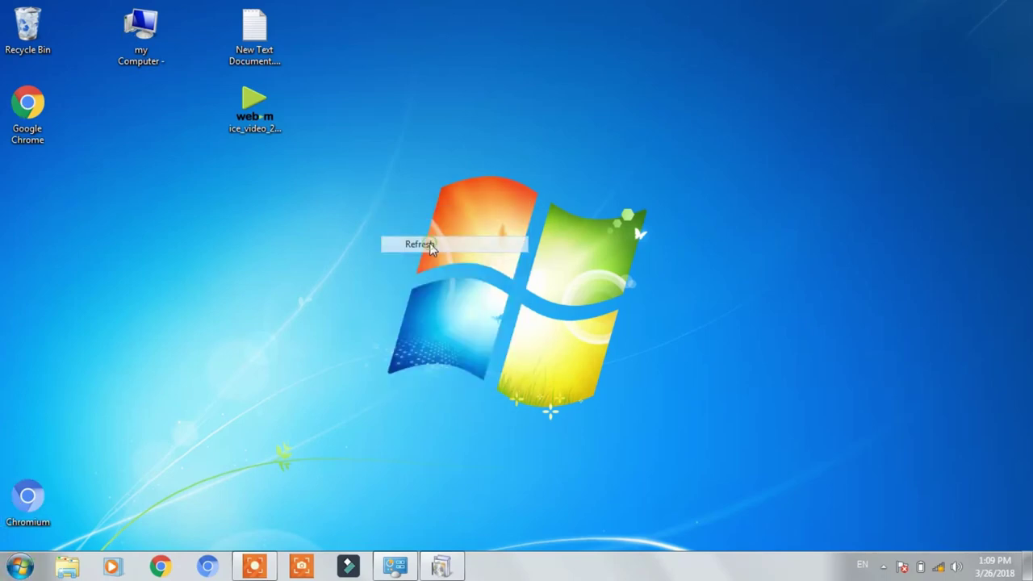
right_click(378, 154)
click(456, 200)
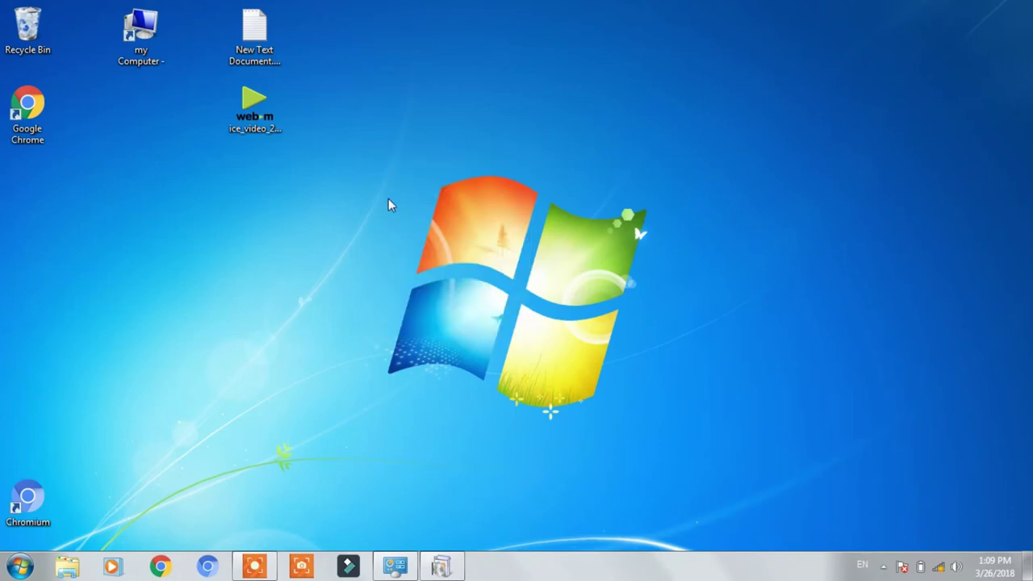
right_click(381, 90)
click(426, 136)
right_click(429, 133)
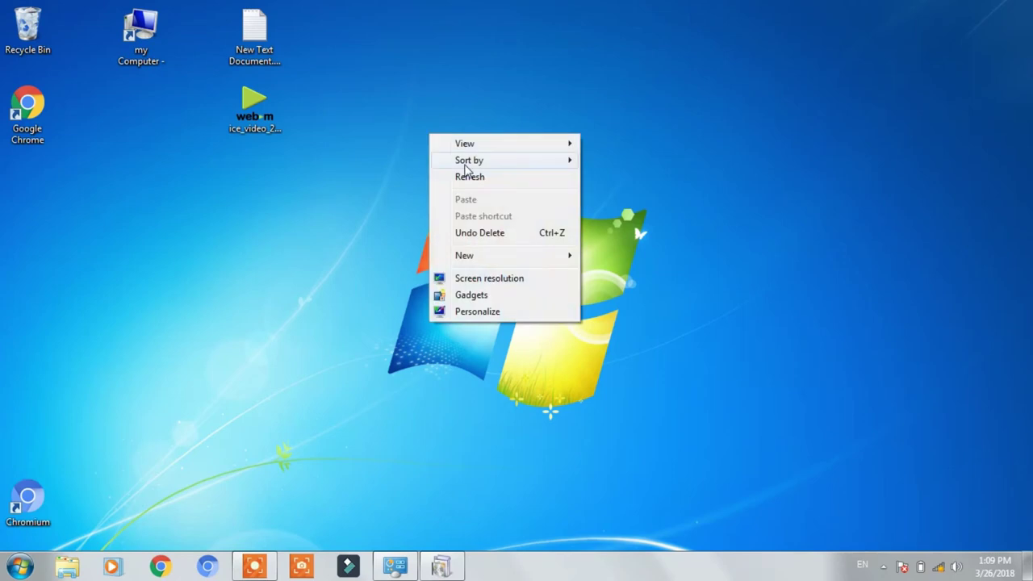
click(434, 175)
right_click(434, 151)
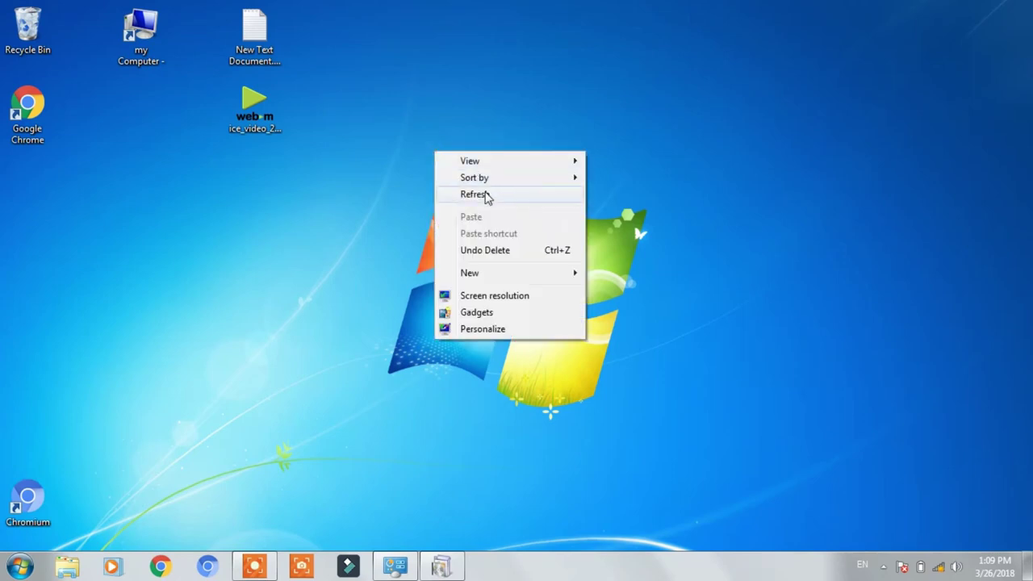
click(487, 197)
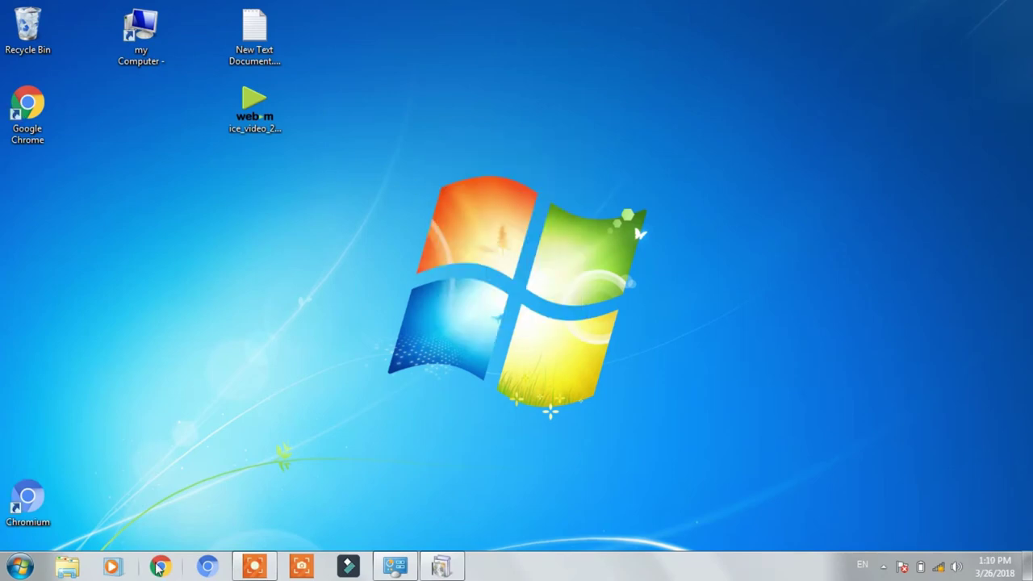
- Restore Programs and Features, look through the full list for turning Windows features on or off, accept the dialog, and minimize the window
click(397, 567)
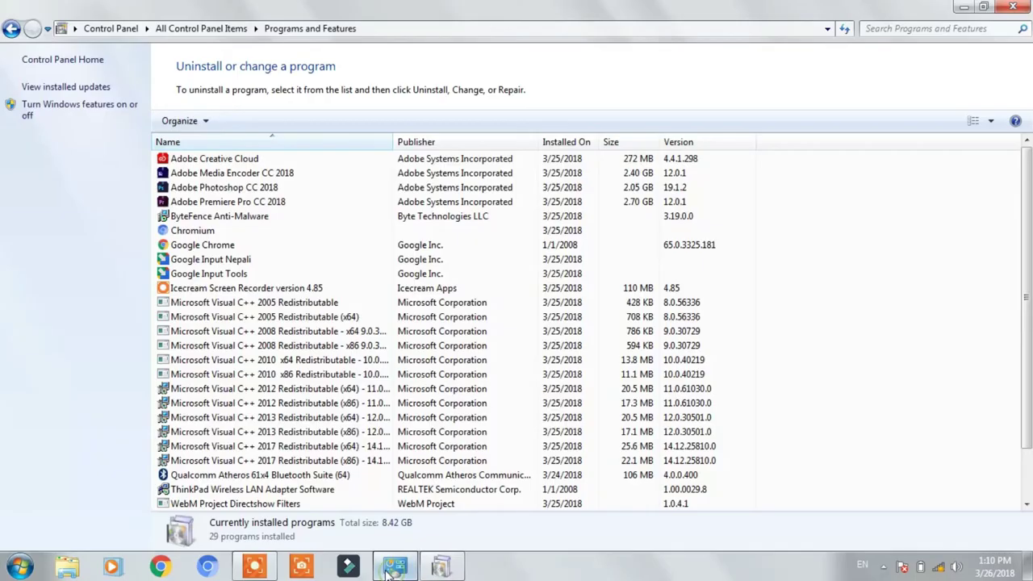
click(58, 109)
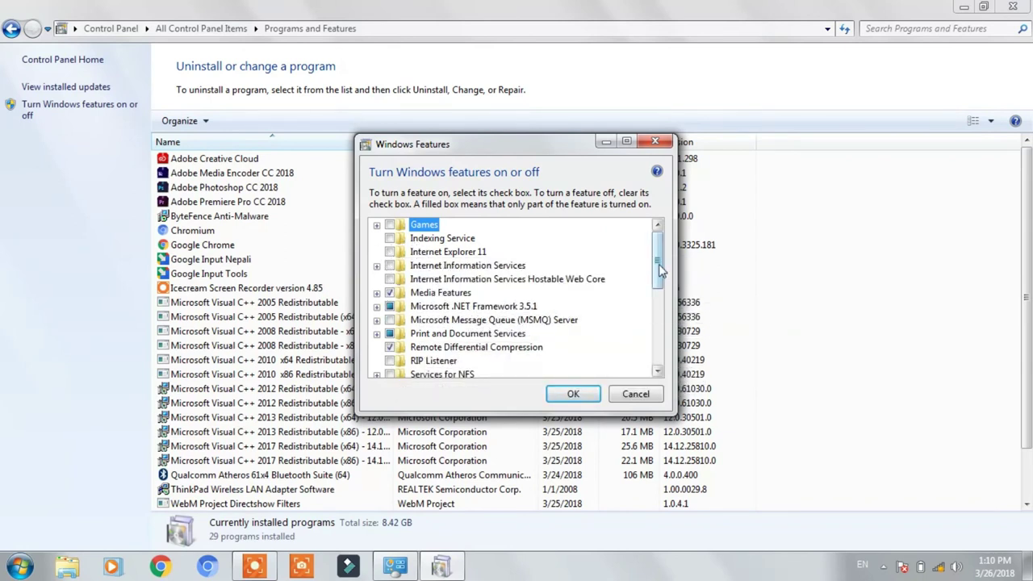
drag(657, 267, 660, 333)
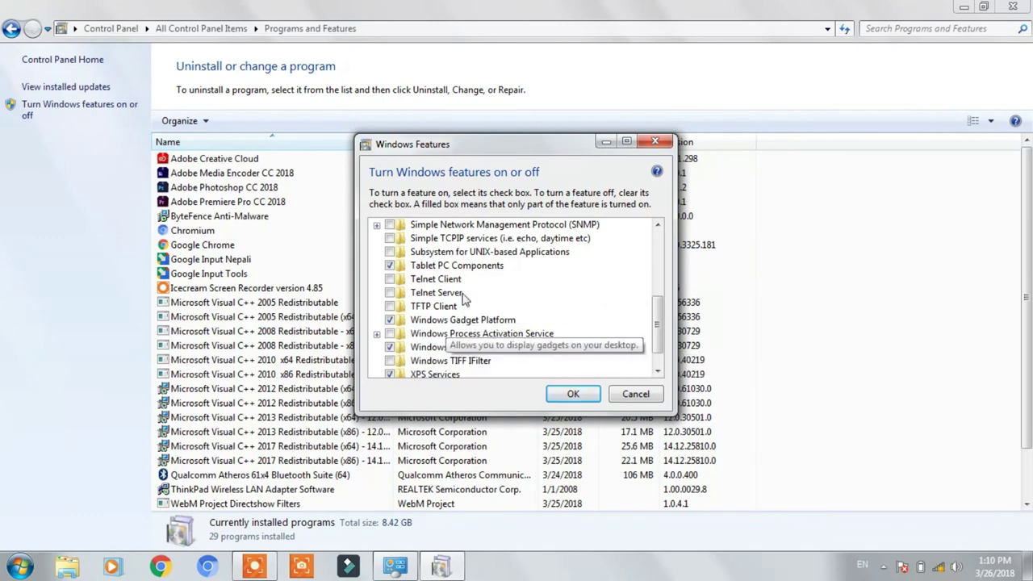
drag(661, 296, 658, 239)
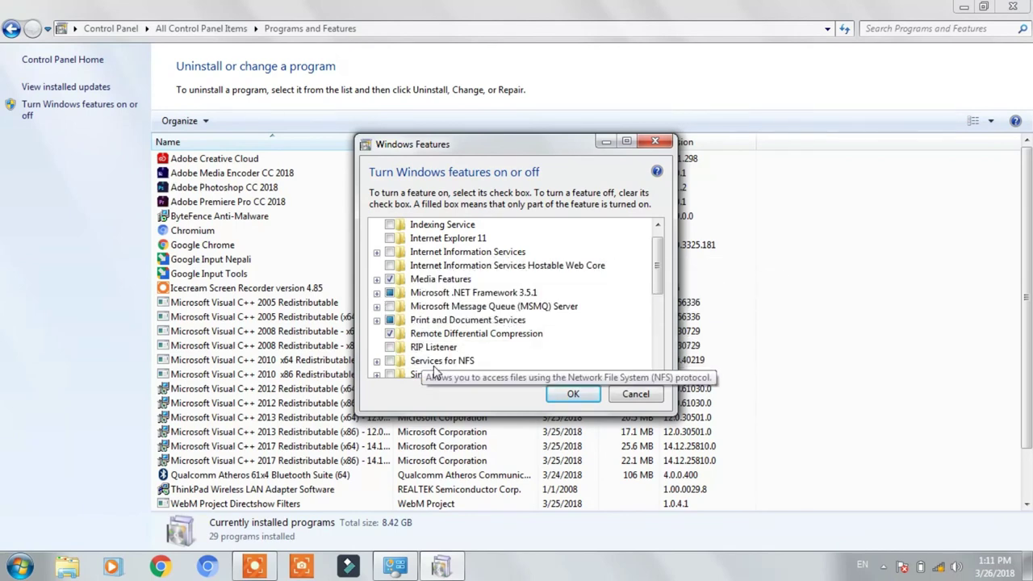
click(565, 395)
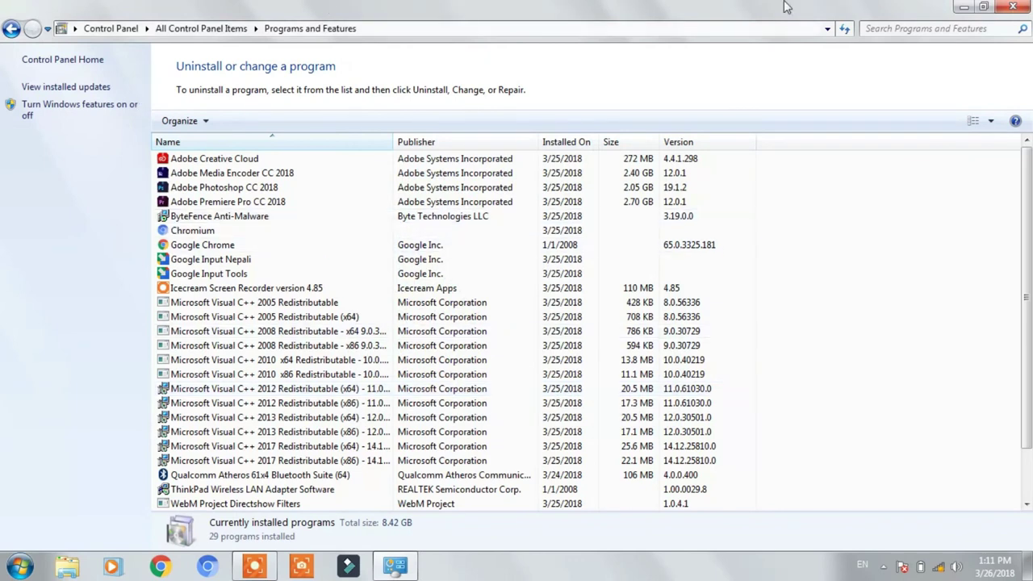
click(964, 7)
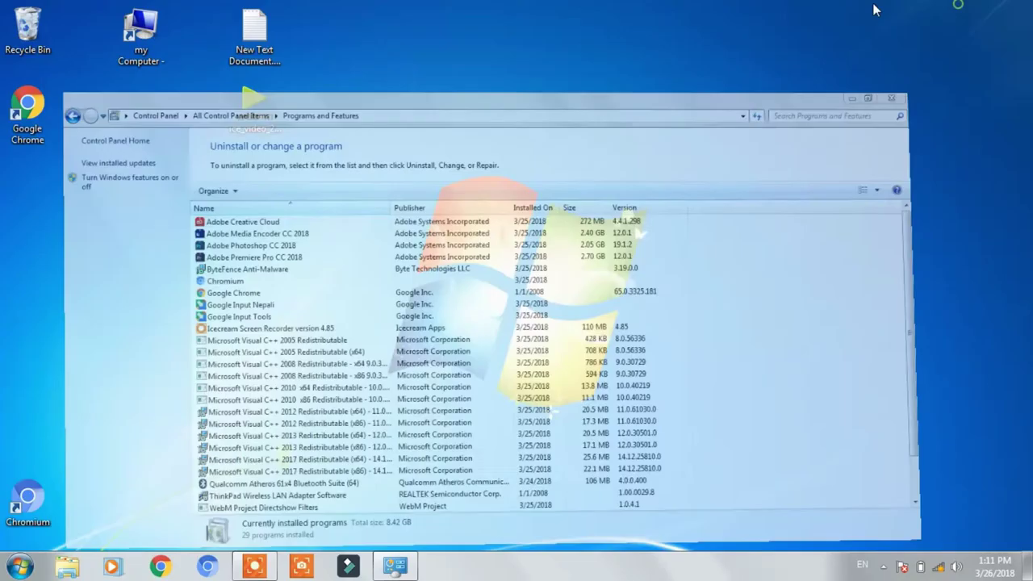
click(18, 570)
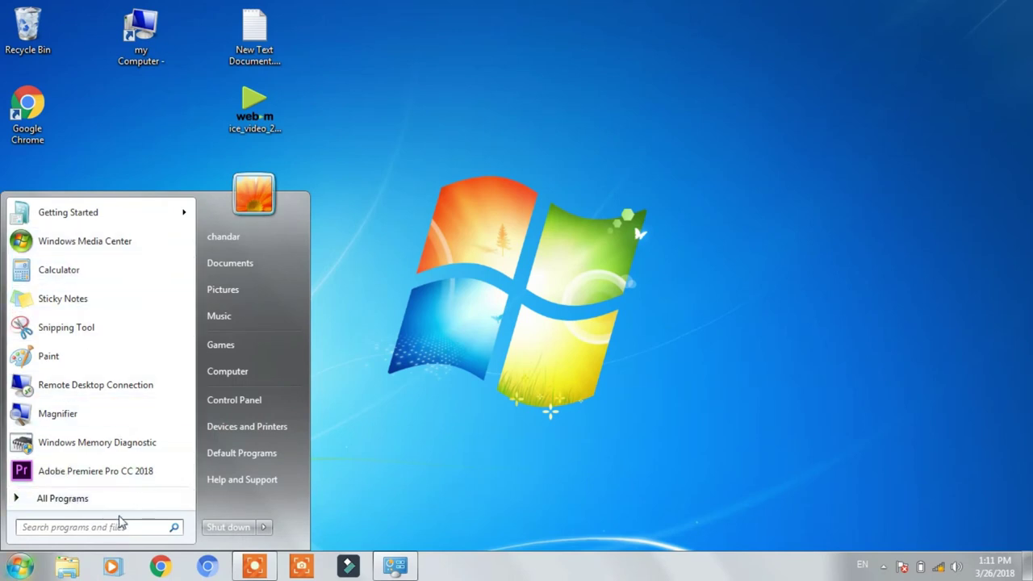
right_click(420, 159)
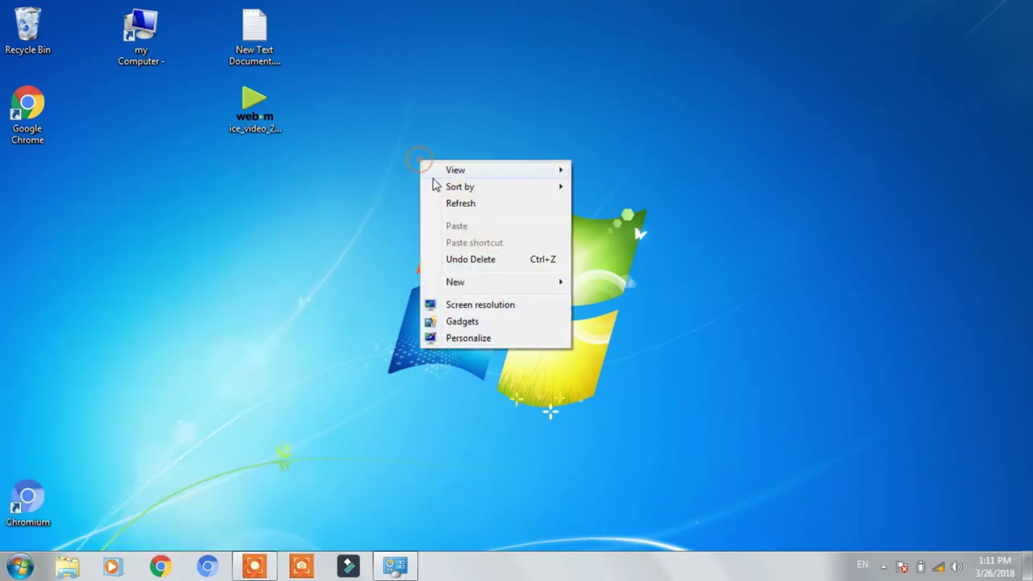
click(441, 205)
right_click(358, 112)
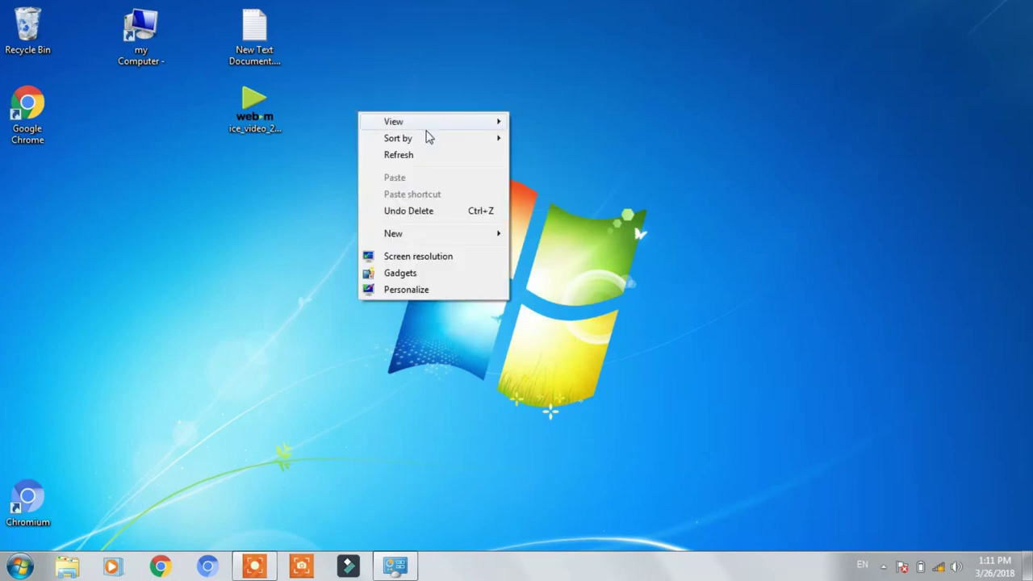
click(416, 160)
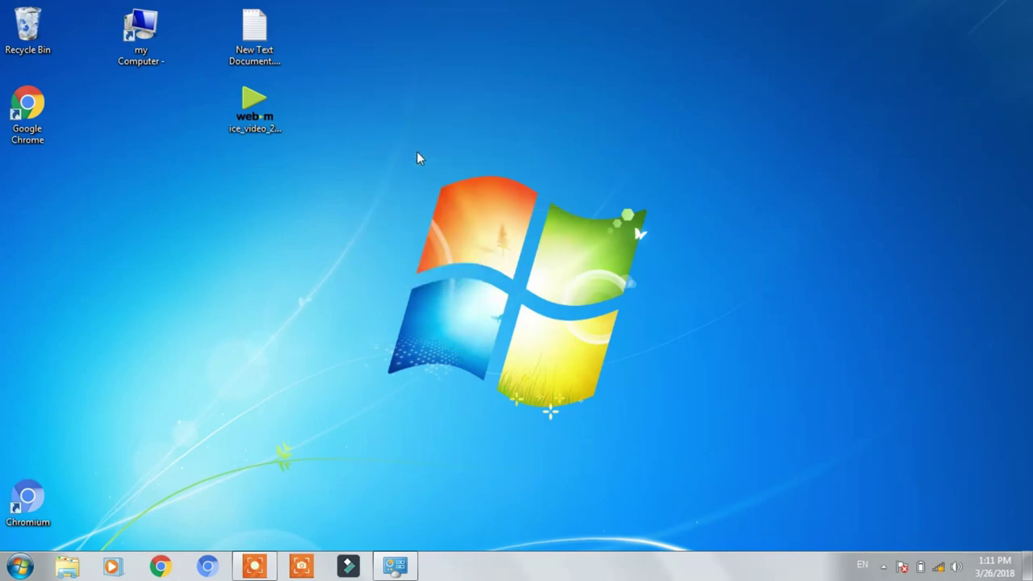
right_click(440, 131)
click(475, 176)
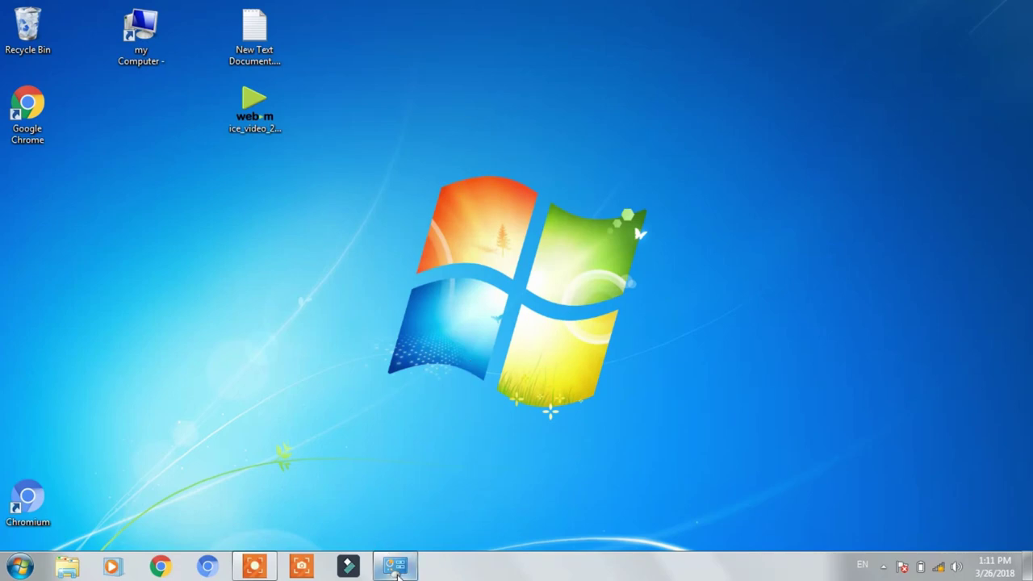
- Restore and minimize the Programs and Features window again, refresh the desktop, and bring up the screen recorder's controls
mouse_move(396, 572)
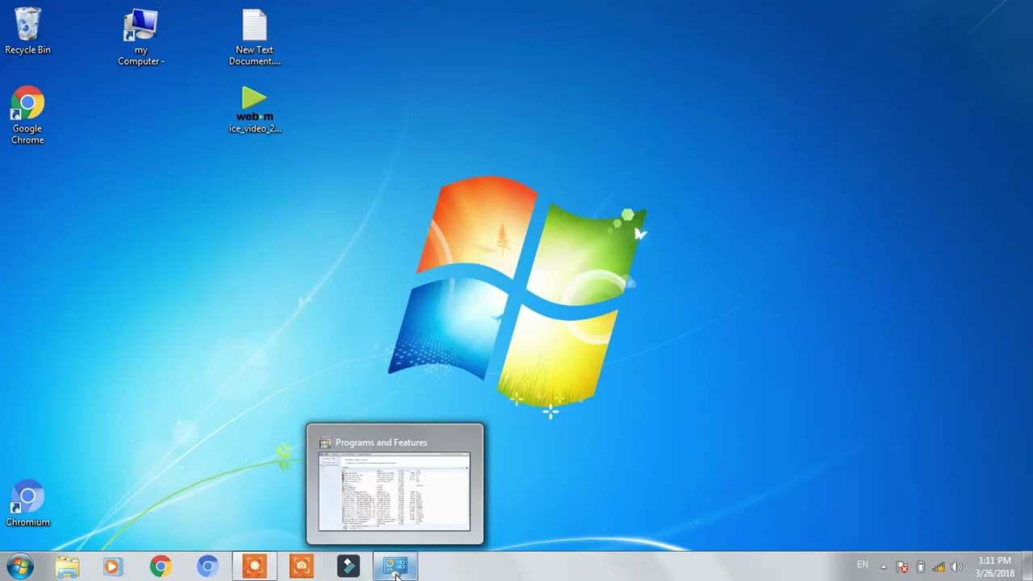
click(396, 569)
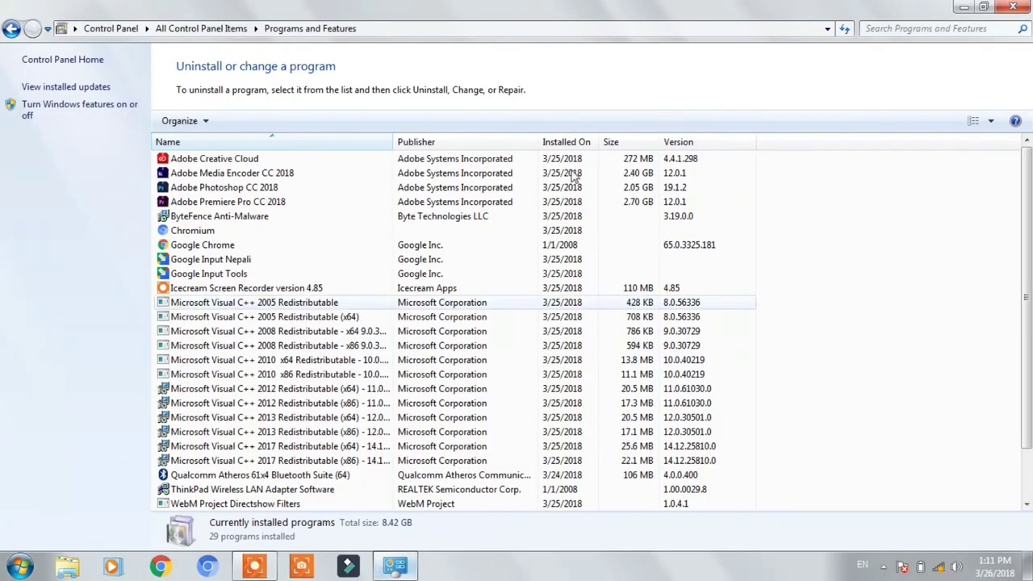
click(963, 7)
right_click(482, 17)
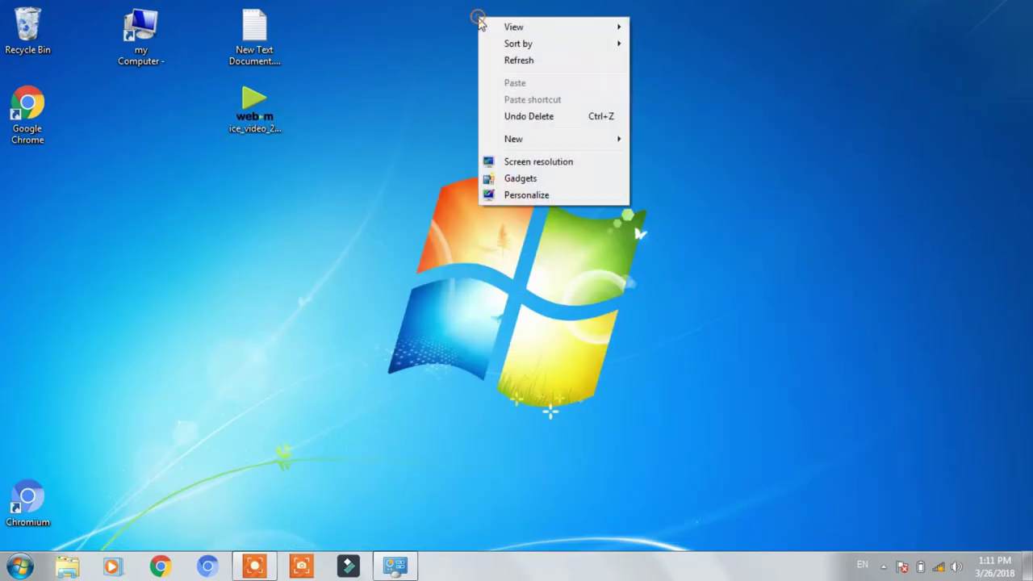
click(527, 61)
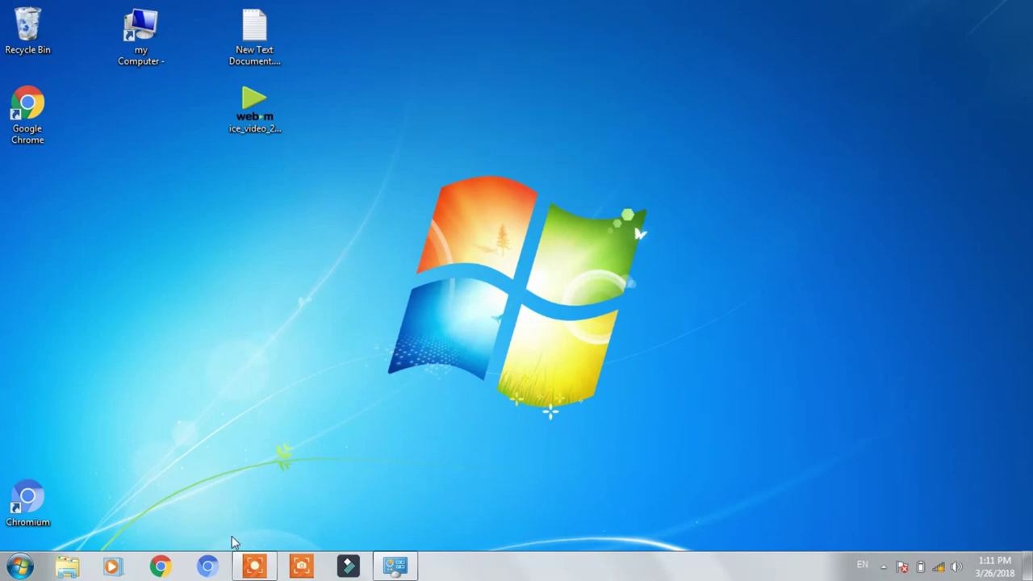
click(255, 566)
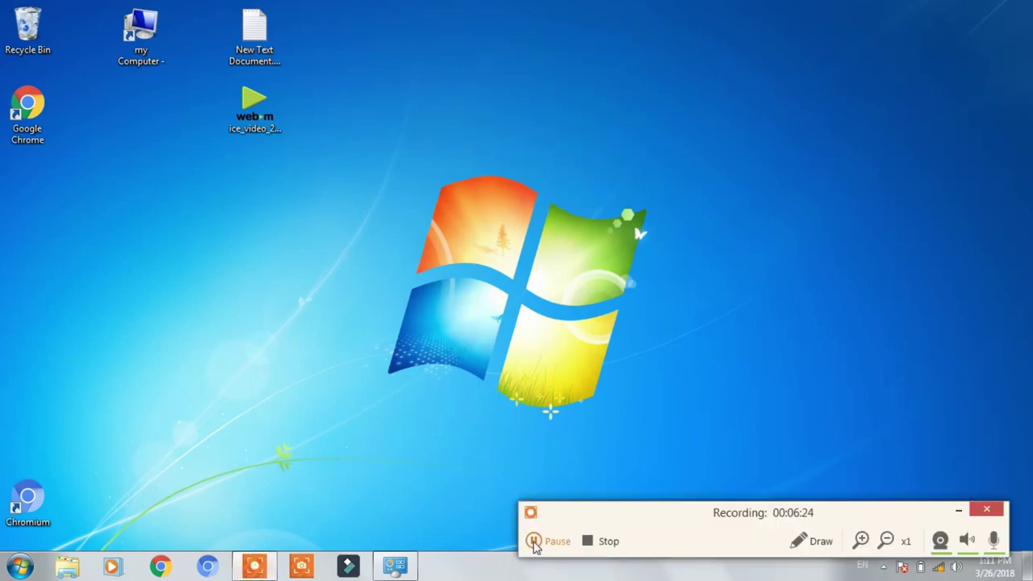